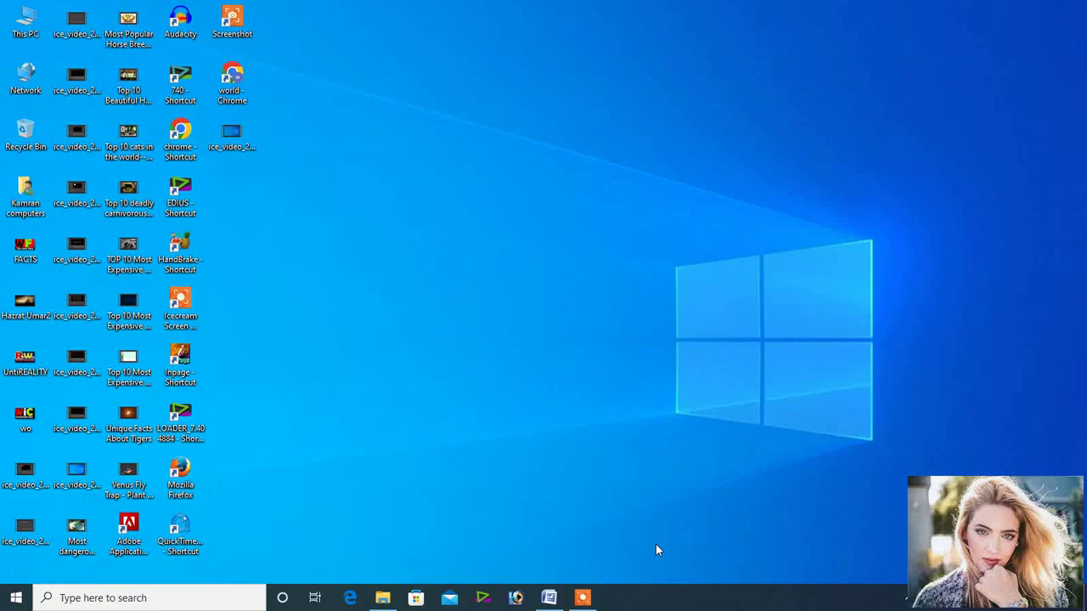
# Launch Microsoft Word from the taskbar to work on the 'Class No 30' page.
pyautogui.click(551, 597)
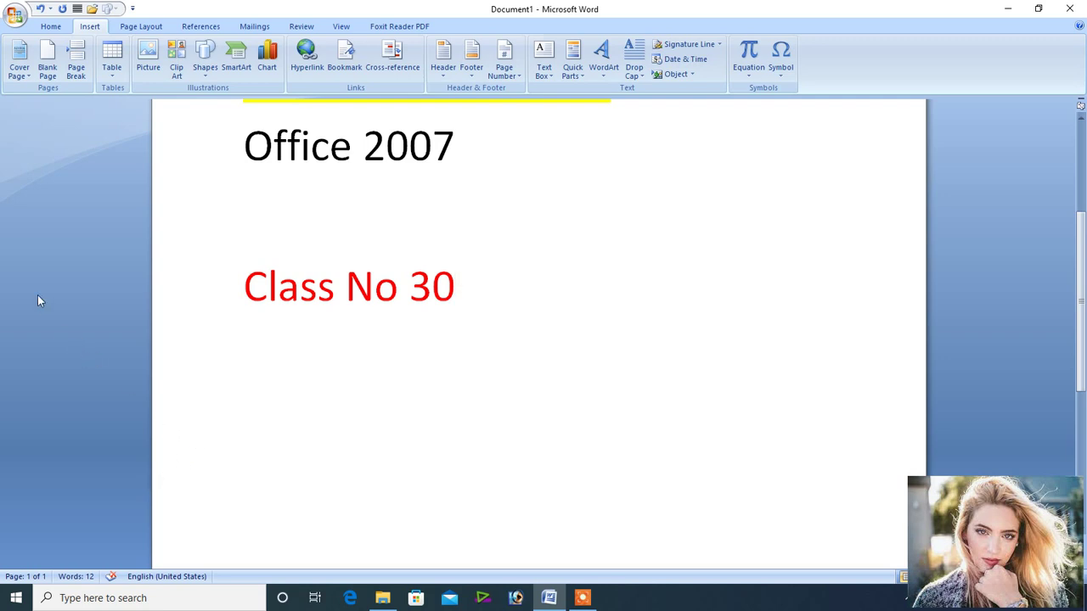
# Insert a Clustered Column chart below the red 'Class No 30' title.
pyautogui.click(268, 63)
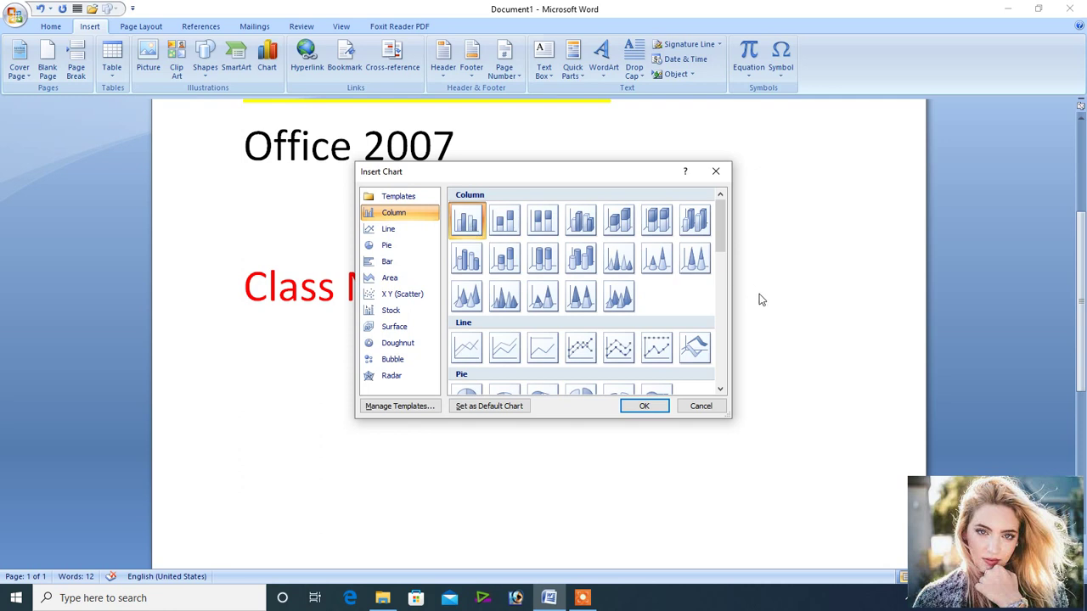
pyautogui.click(641, 406)
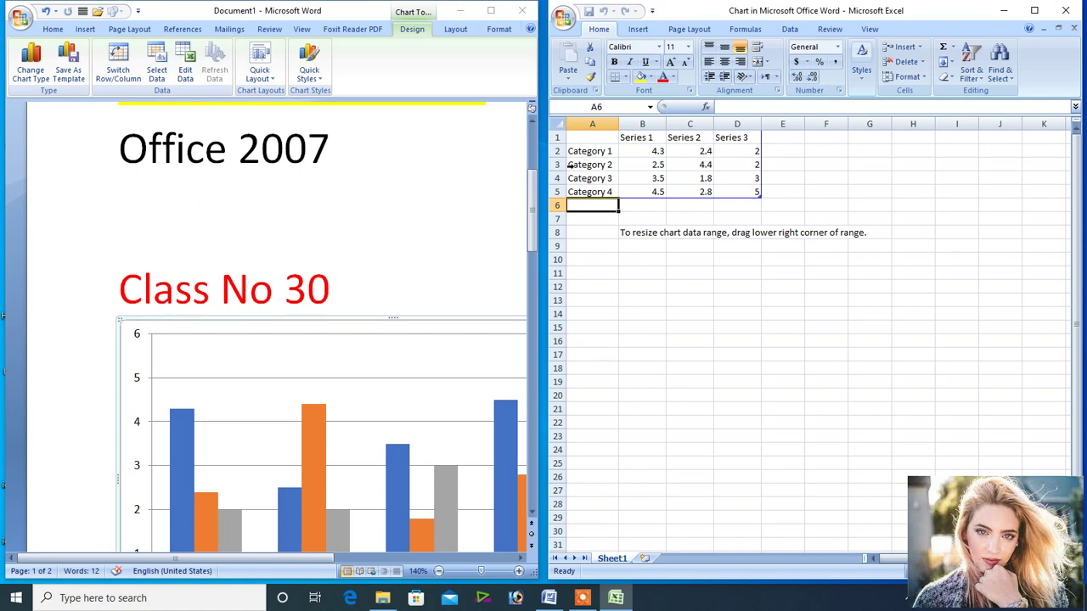
# Cancel closing Word and minimize it to bring the chart's Excel data into view.
pyautogui.click(524, 11)
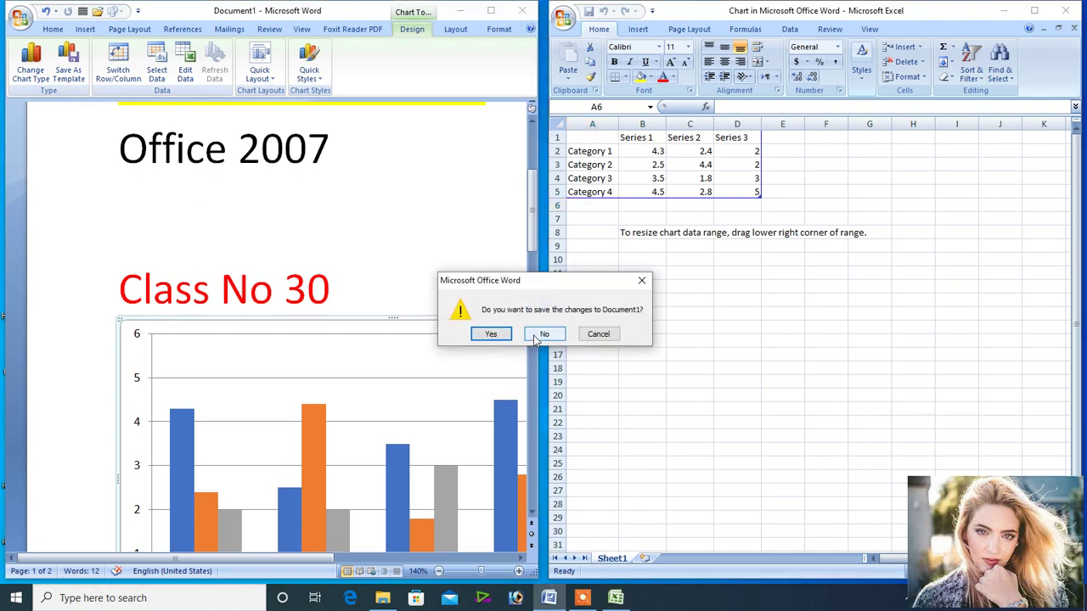
pyautogui.click(596, 335)
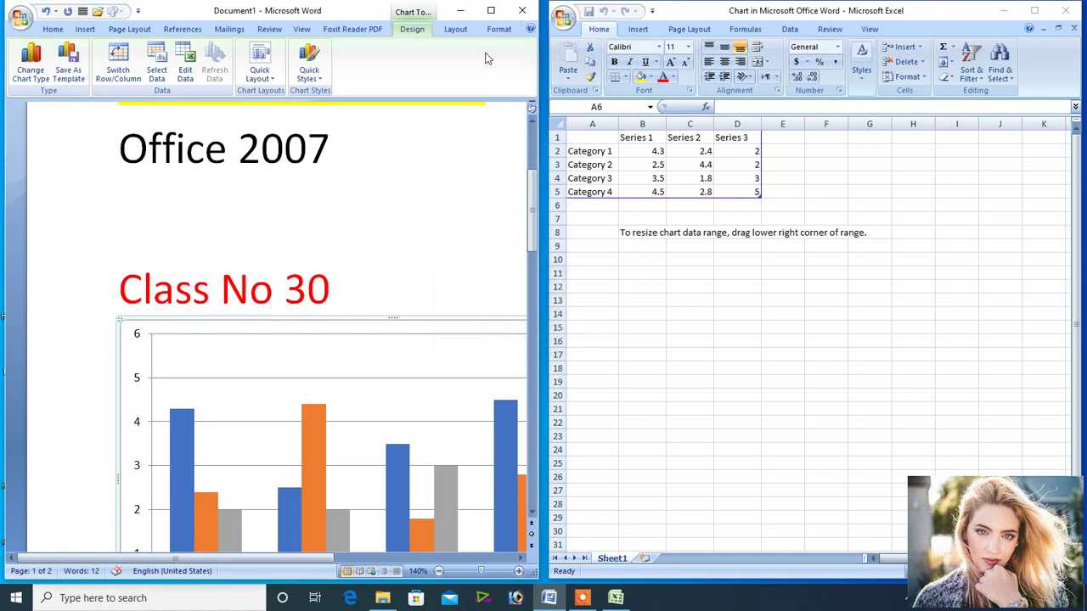
pyautogui.click(458, 12)
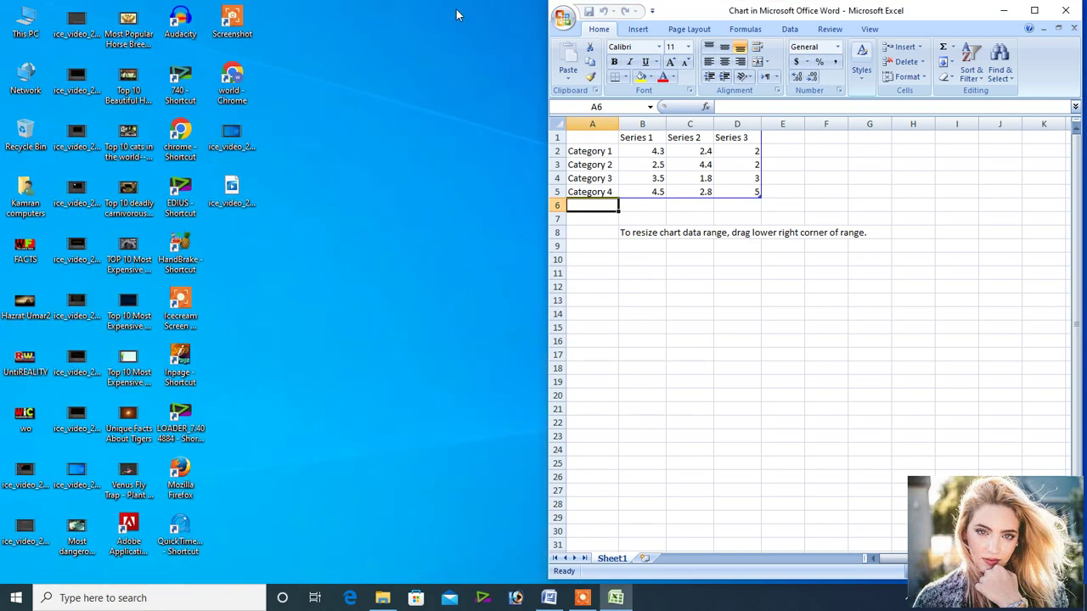
# Replace the first two category labels with Zafar and iqbal.
pyautogui.click(580, 155)
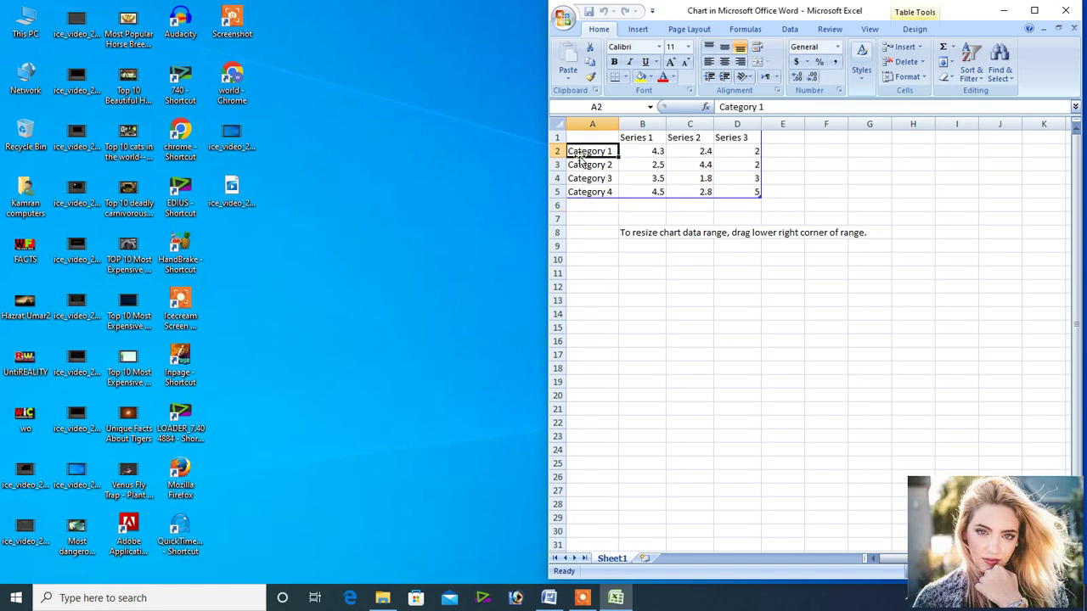
pyautogui.press('BackSpace')
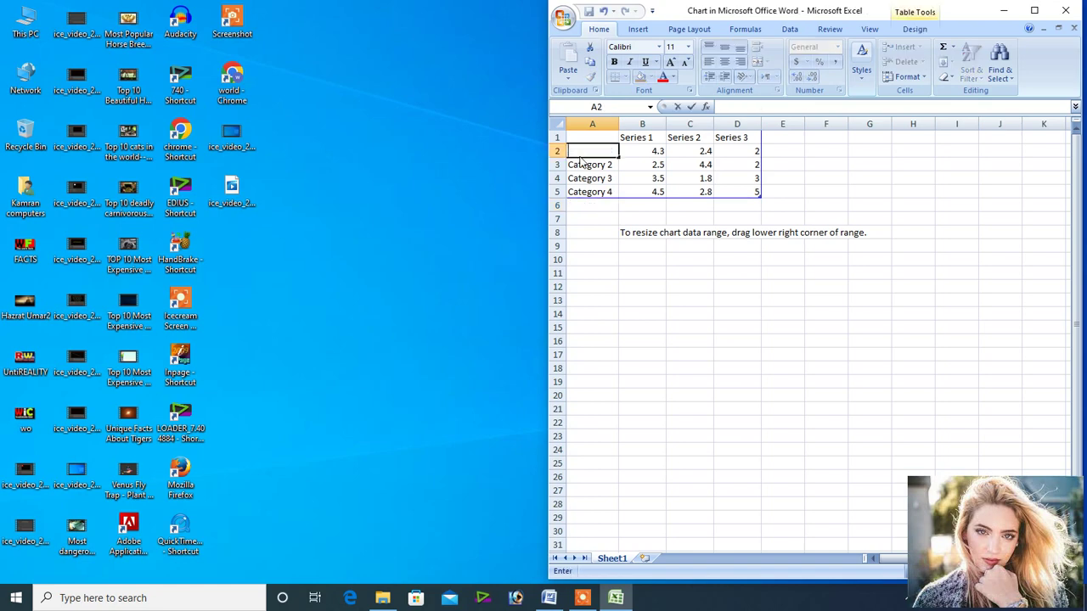
pyautogui.write('Z')
pyautogui.write('afar')
pyautogui.click(594, 164)
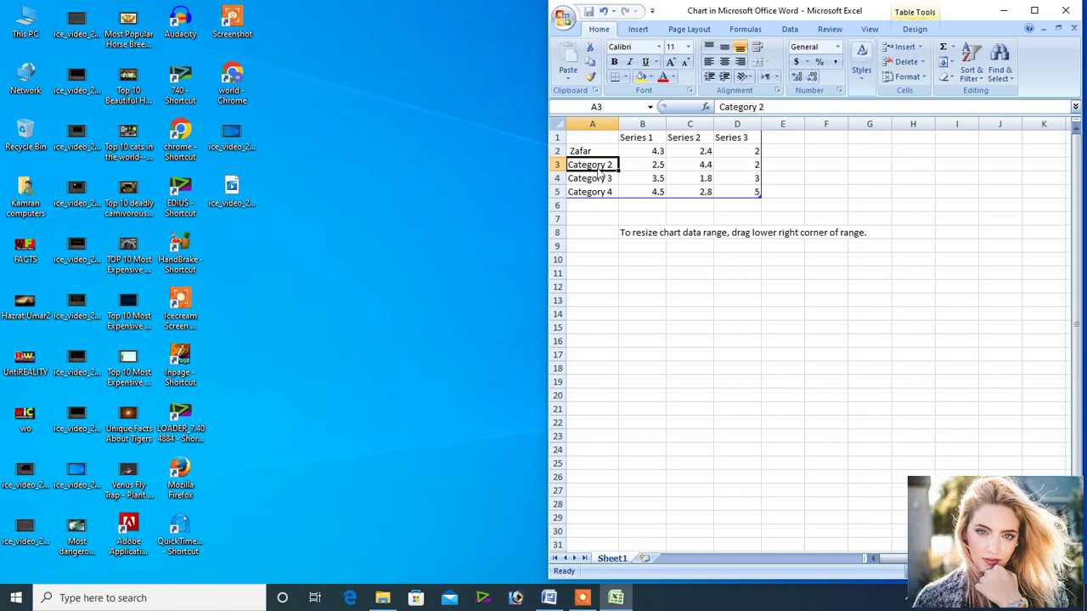
pyautogui.write('iq')
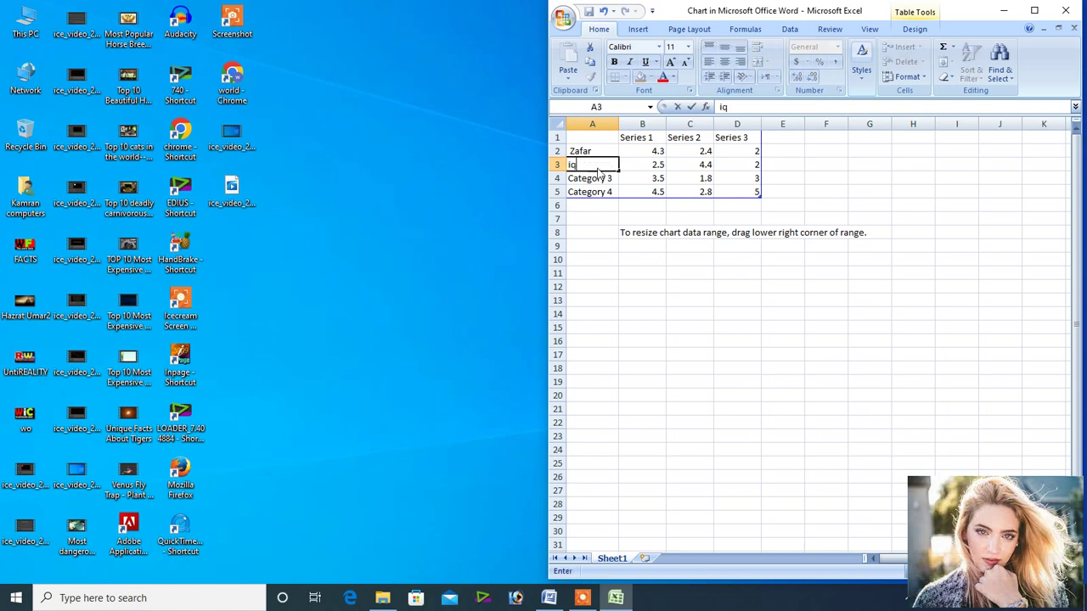
pyautogui.write('bal')
pyautogui.click(601, 181)
# Replace the remaining labels in A4–A5 with Nasar and jafar, then clear cell B2.
pyautogui.press('BackSpace')
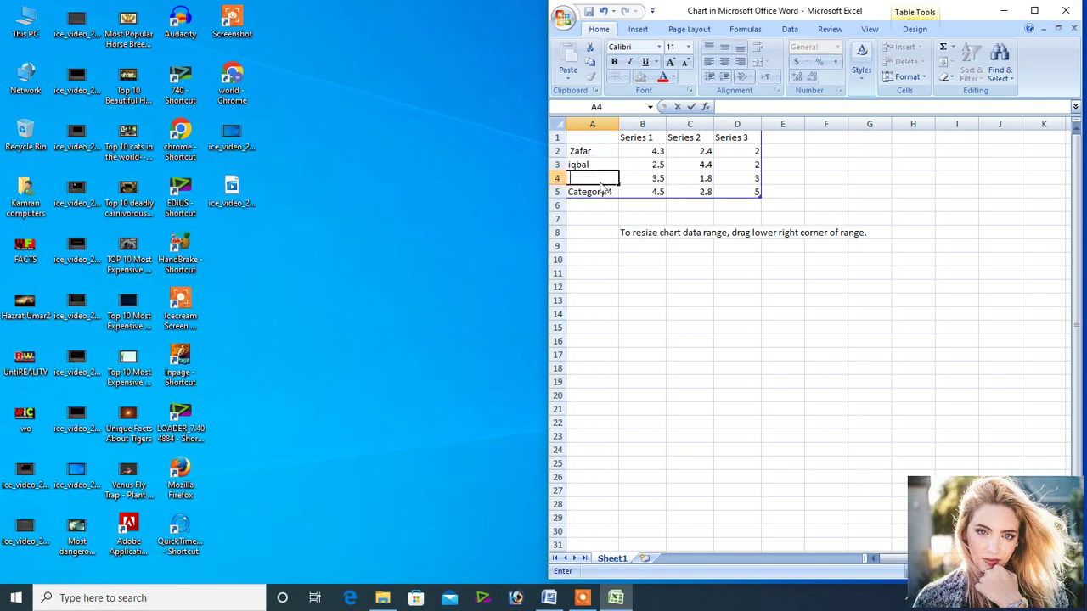
pyautogui.write('Nasar')
pyautogui.click(602, 197)
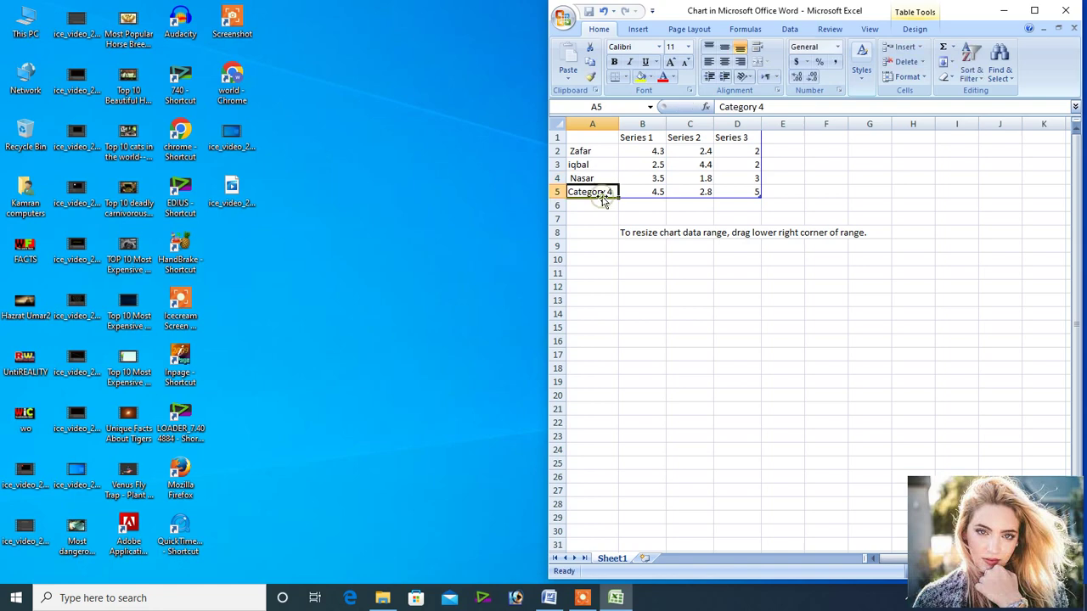
pyautogui.press('BackSpace')
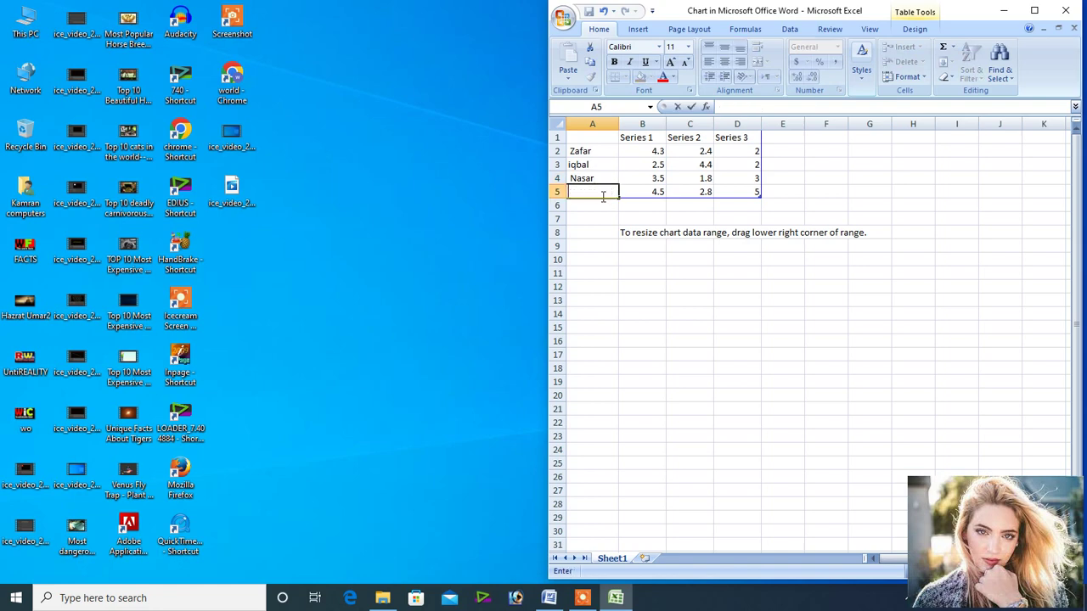
pyautogui.write('j')
pyautogui.write('afar')
pyautogui.click(653, 151)
pyautogui.press('BackSpace')
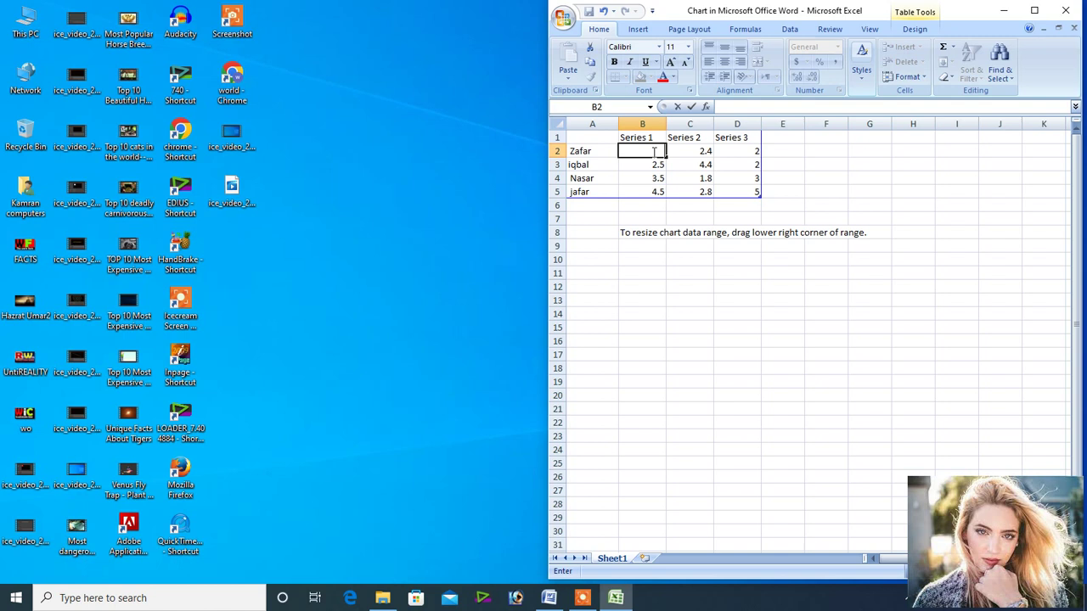
# Enter 95, 93, 92 and 90 in B2–B5 and clear the Series 1 heading.
pyautogui.write('95')
pyautogui.click(658, 166)
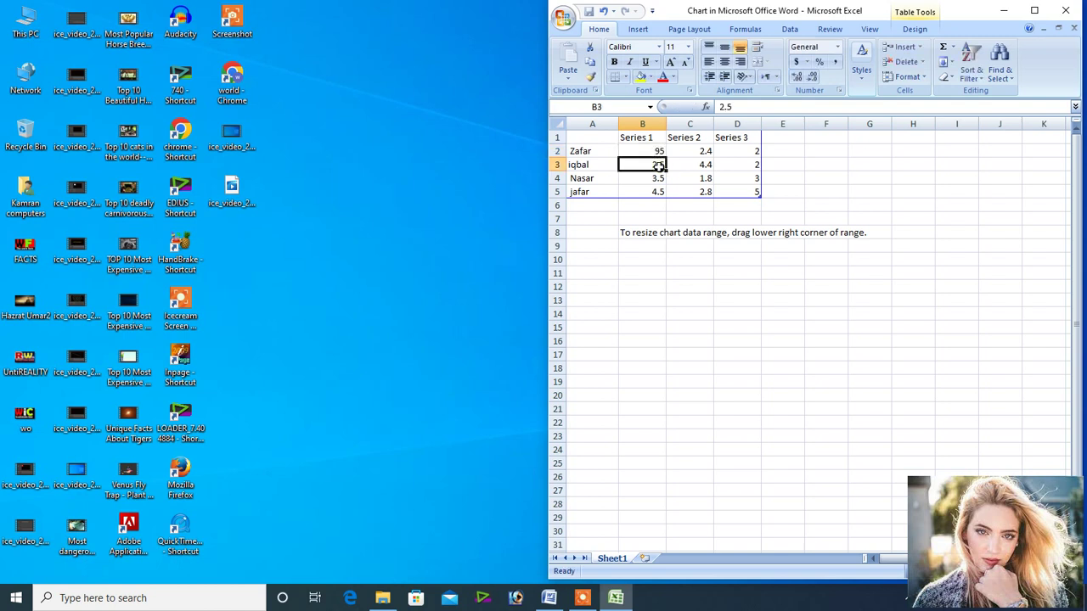
pyautogui.press('BackSpace')
pyautogui.write('93')
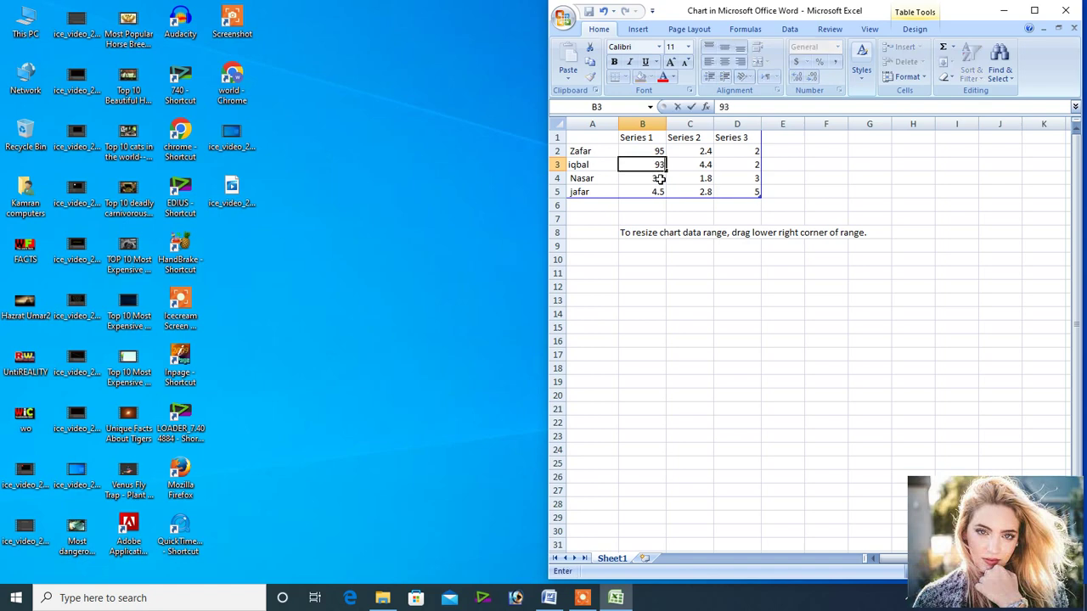
pyautogui.click(659, 178)
pyautogui.press('BackSpace')
pyautogui.write('92')
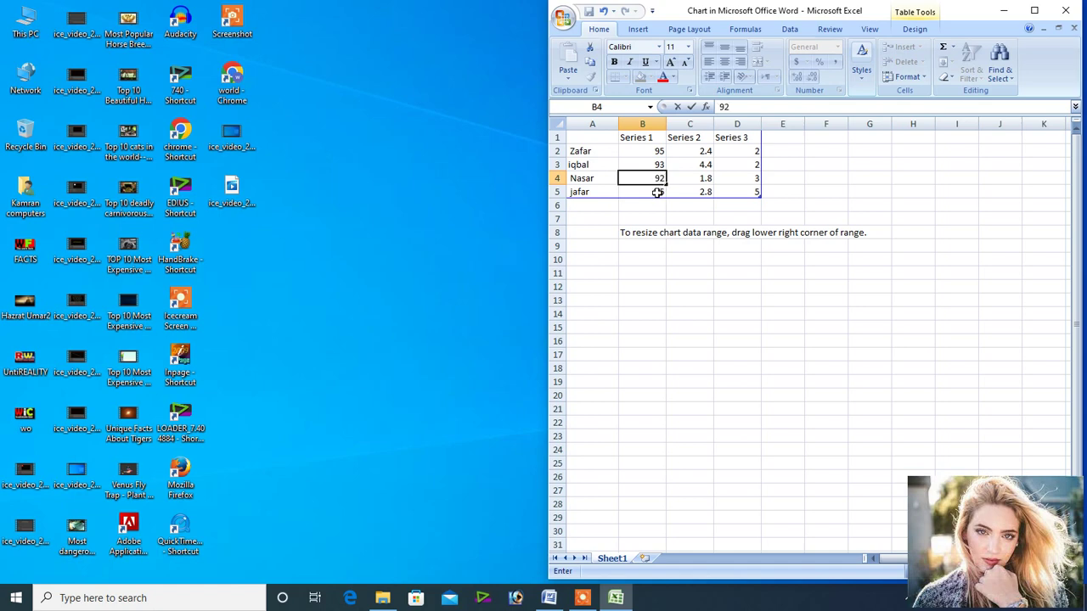
pyautogui.click(659, 192)
pyautogui.press('BackSpace')
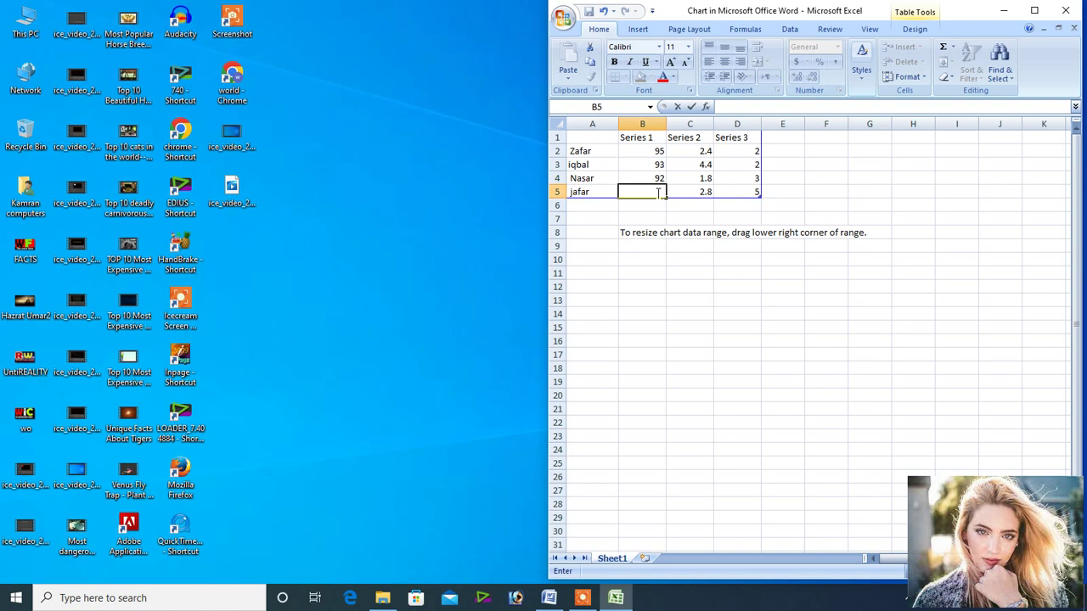
pyautogui.write('90')
pyautogui.click(639, 141)
pyautogui.press('BackSpace')
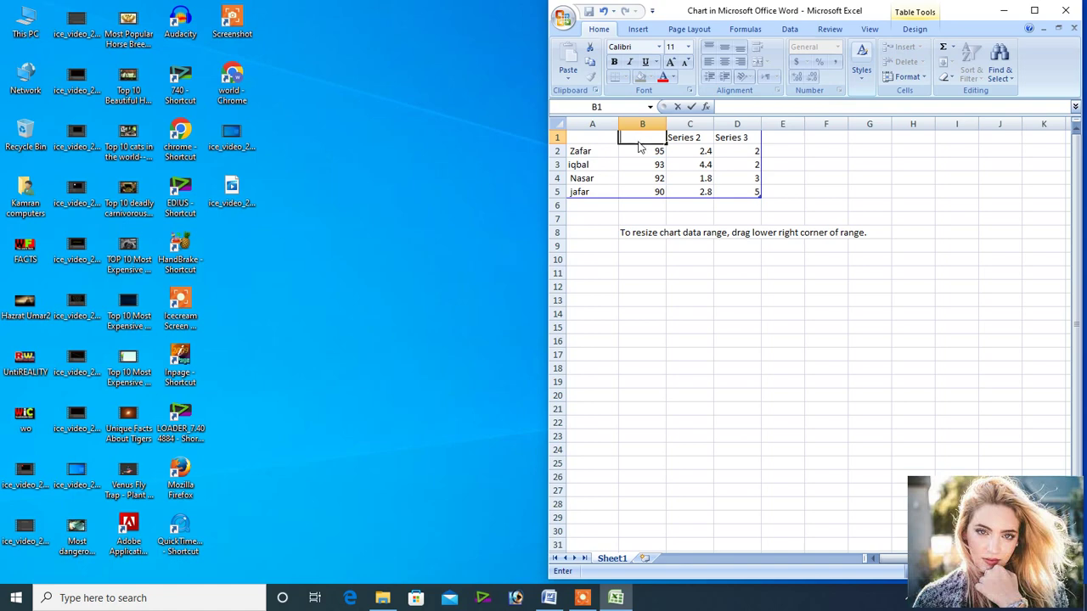
# Head the first two data columns URDU and physics.
pyautogui.write('URD')
pyautogui.write('U')
pyautogui.click(677, 138)
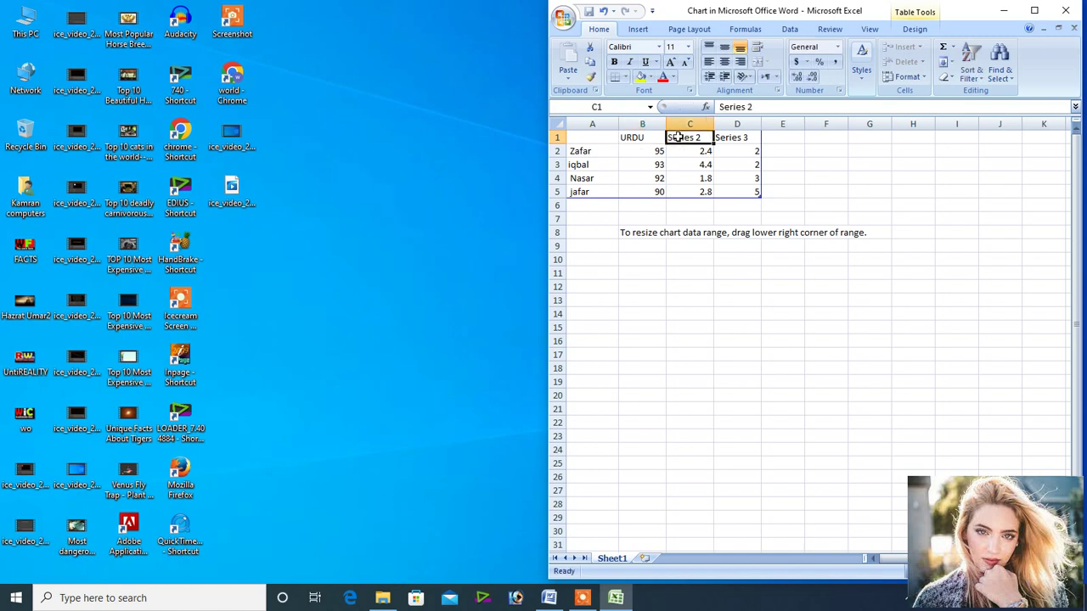
pyautogui.write('ph')
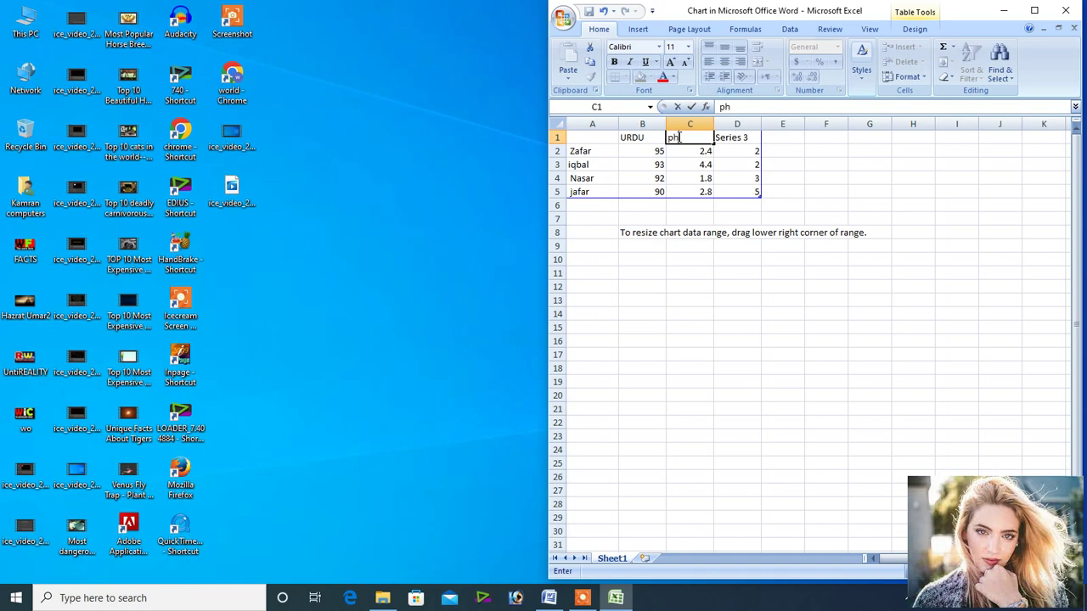
pyautogui.write('ysic')
pyautogui.write('s')
pyautogui.click(706, 151)
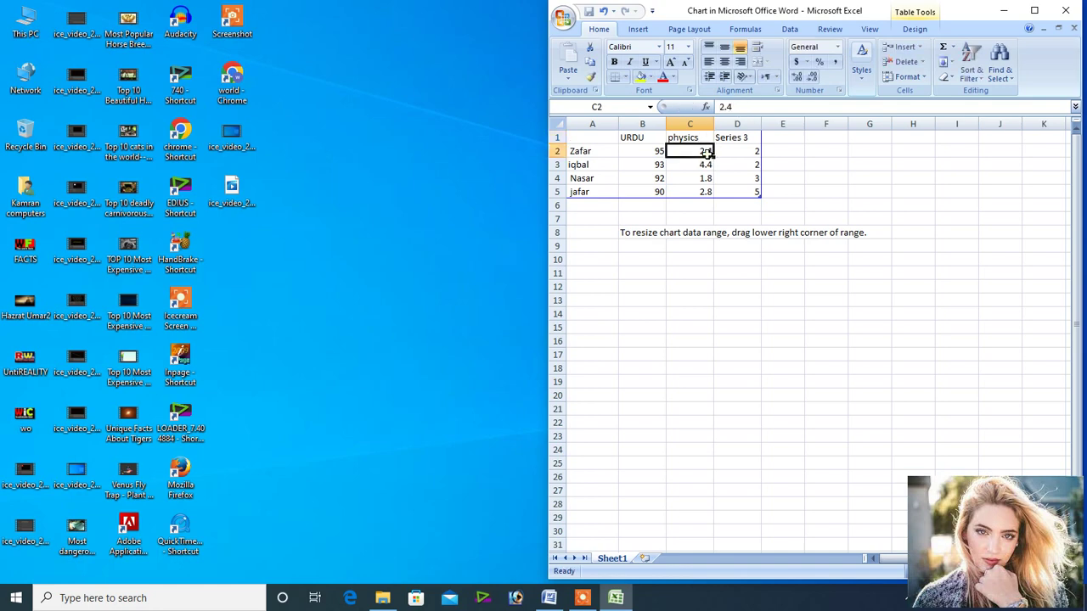
# Enter physics marks 67, 68 and 69 for Zafar, iqbal and Nasar, clearing jafar's cell.
pyautogui.press('BackSpace')
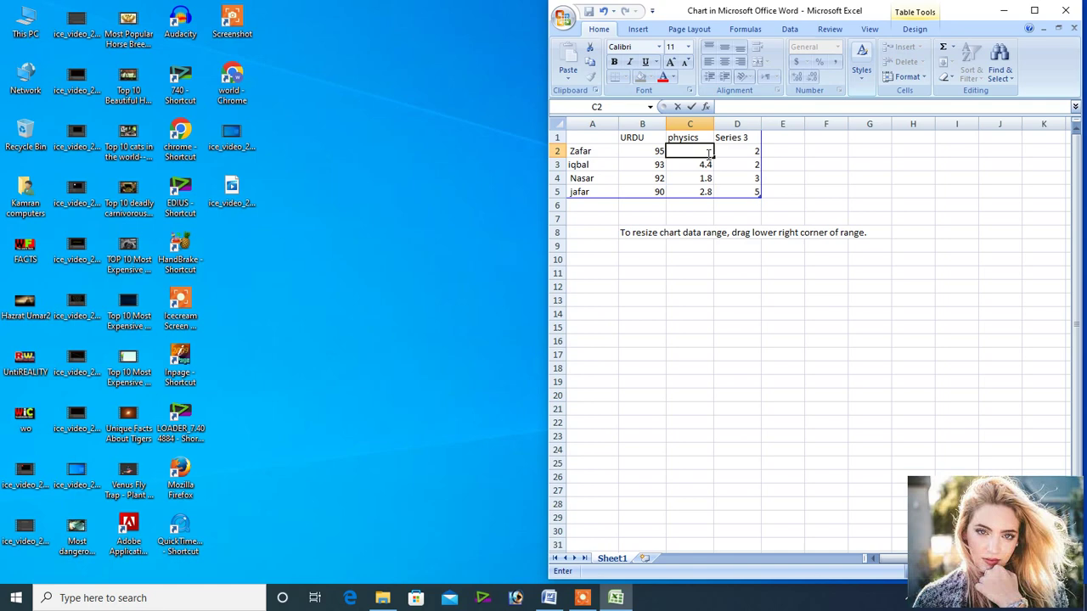
pyautogui.write('67')
pyautogui.click(707, 166)
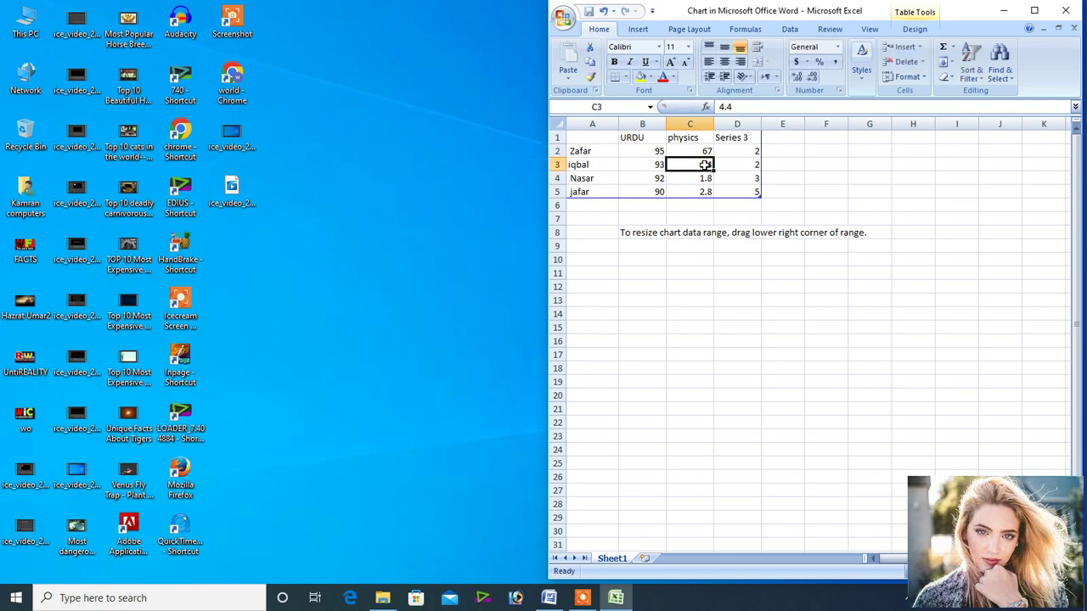
pyautogui.write('68')
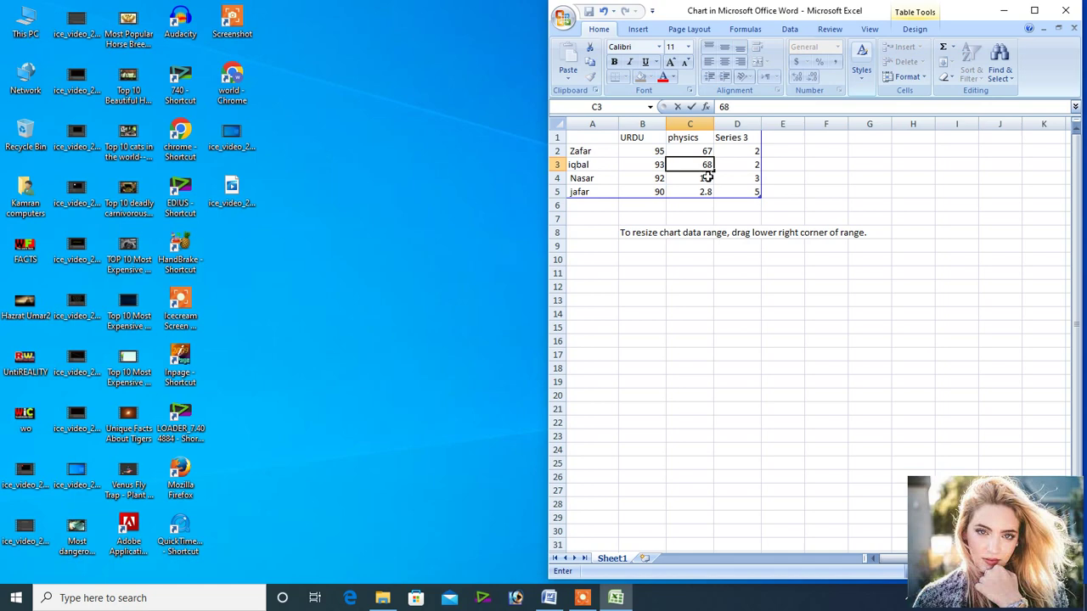
pyautogui.click(706, 178)
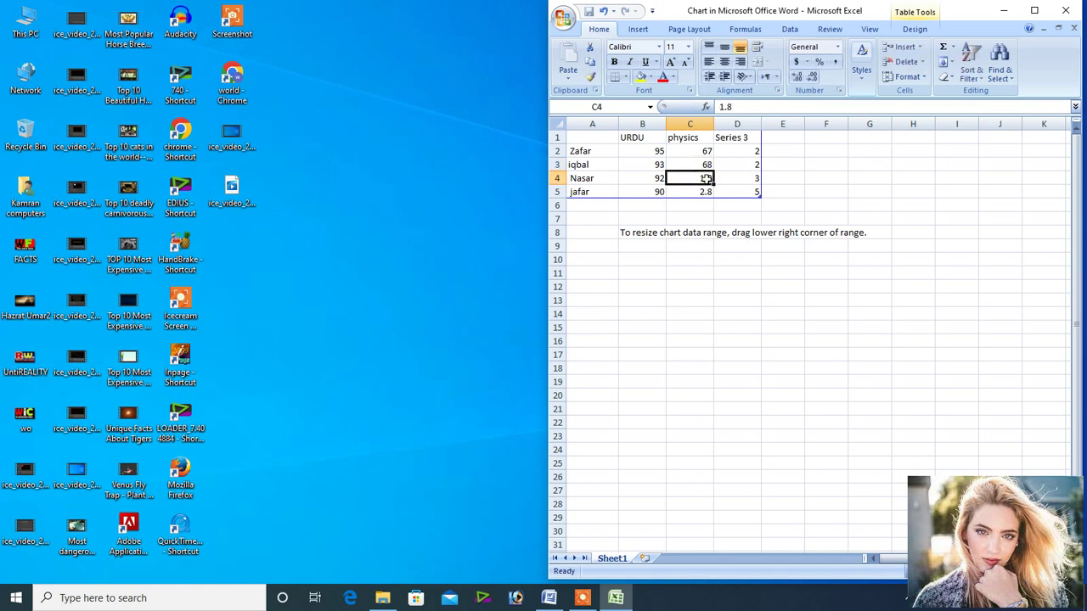
pyautogui.press('BackSpace')
pyautogui.write('69')
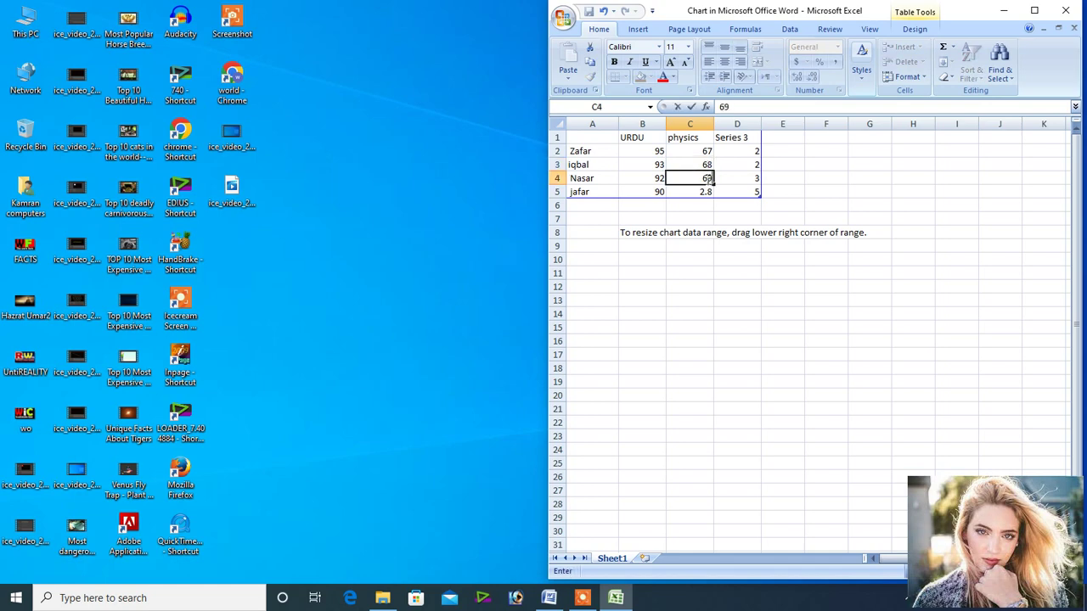
pyautogui.click(707, 192)
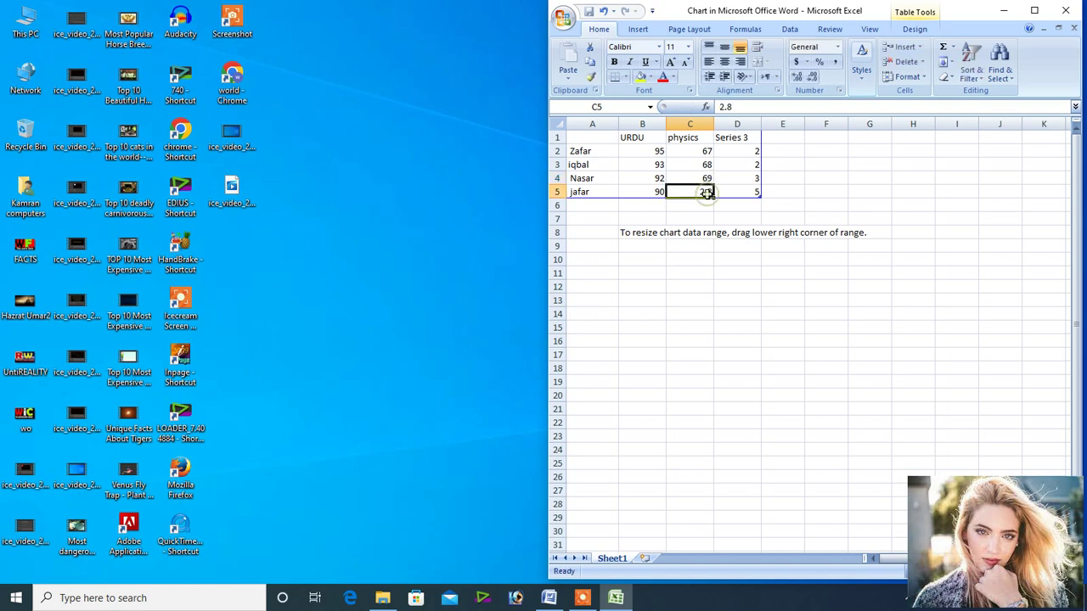
pyautogui.press('BackSpace')
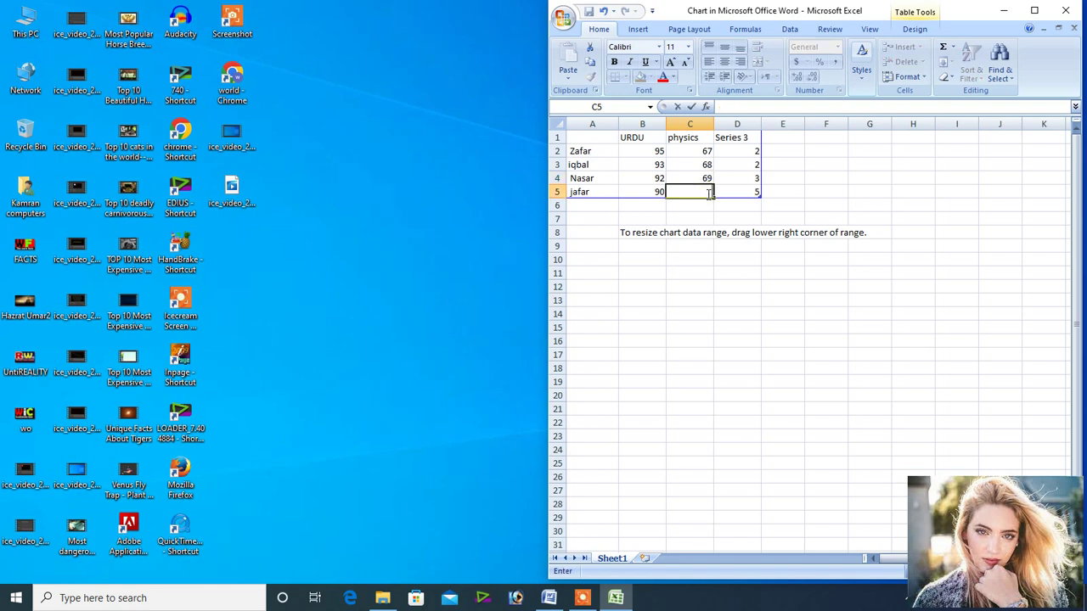
# Give jafar a physics mark of 58 and rename the Series 3 heading to Biology.
pyautogui.write('58')
pyautogui.click(729, 137)
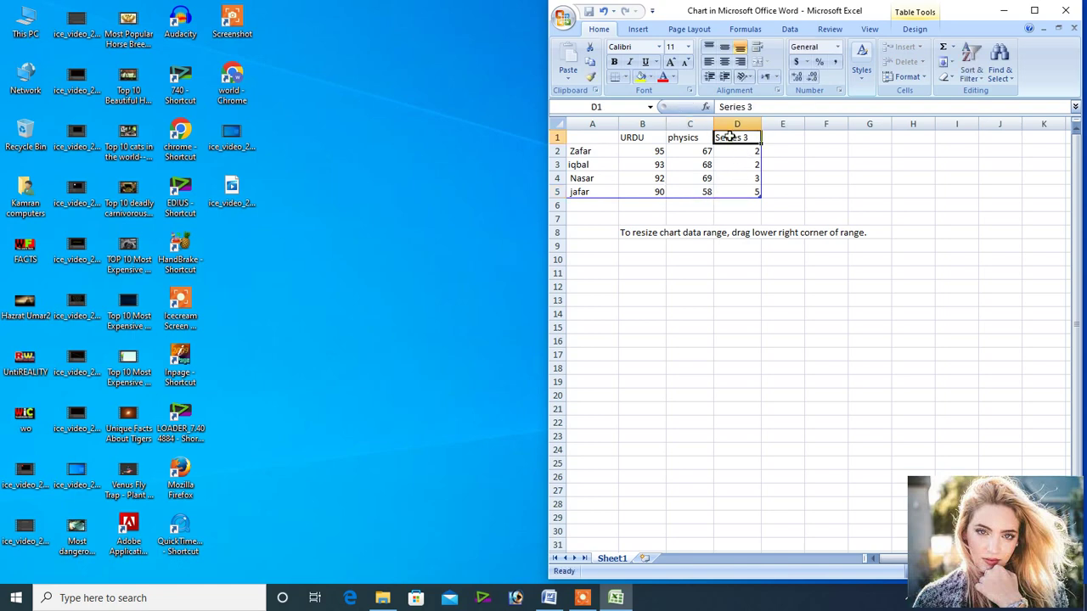
pyautogui.press('BackSpace')
pyautogui.write('B')
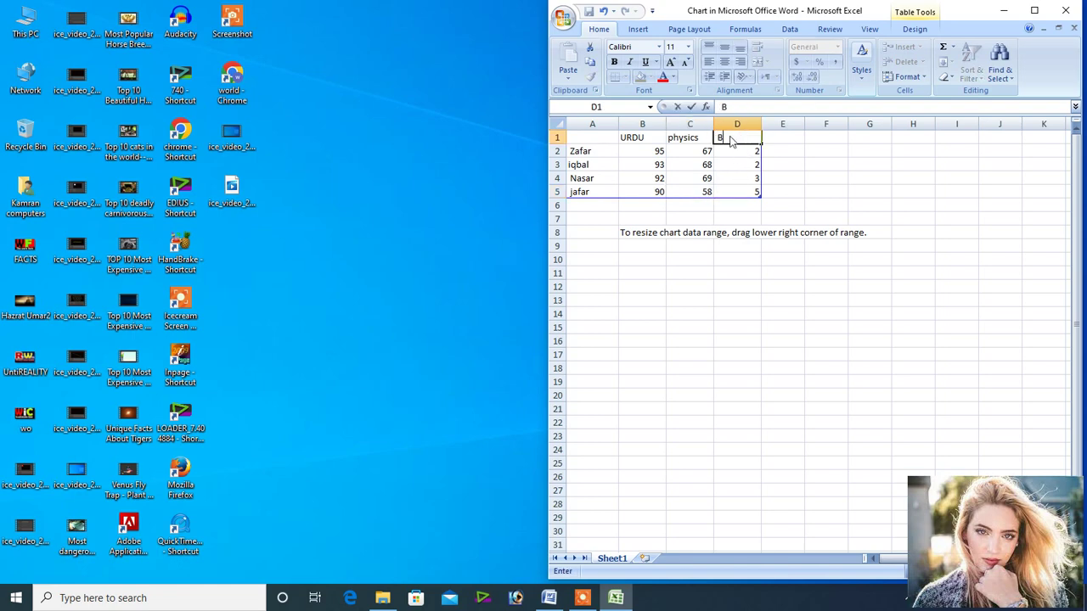
pyautogui.write('iolo')
pyautogui.write('gy')
pyautogui.click(752, 151)
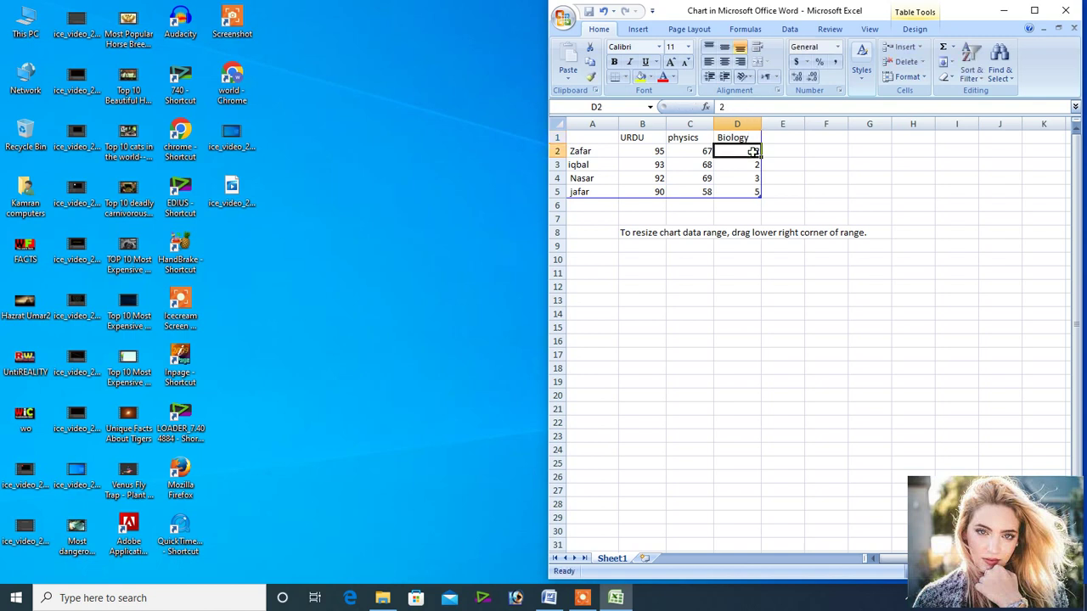
# Enter Biology marks 67, 62, 61 and 65 for the four students.
pyautogui.write('67')
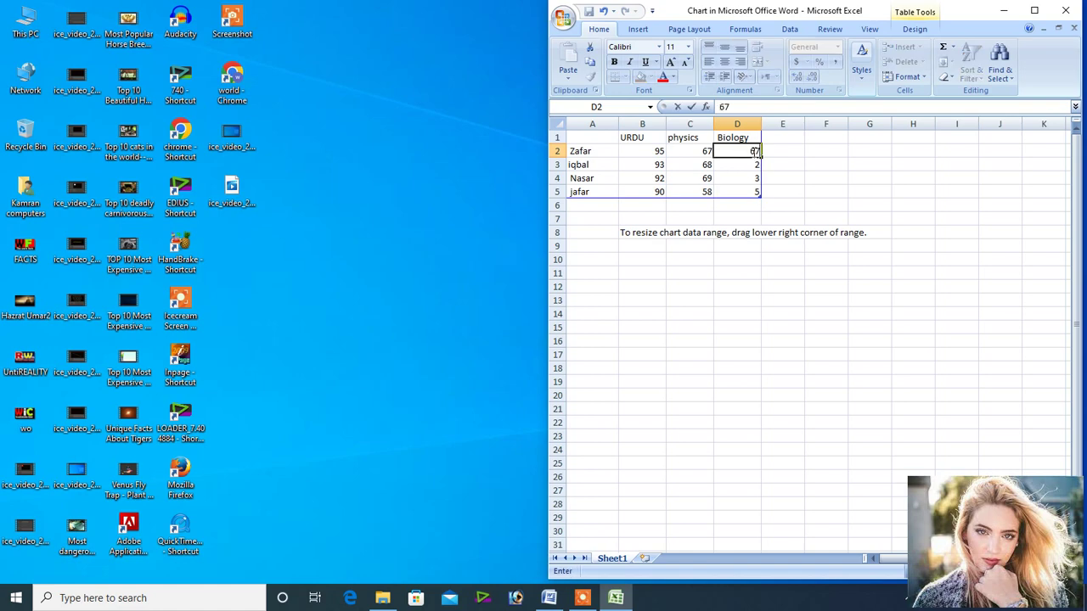
pyautogui.click(754, 166)
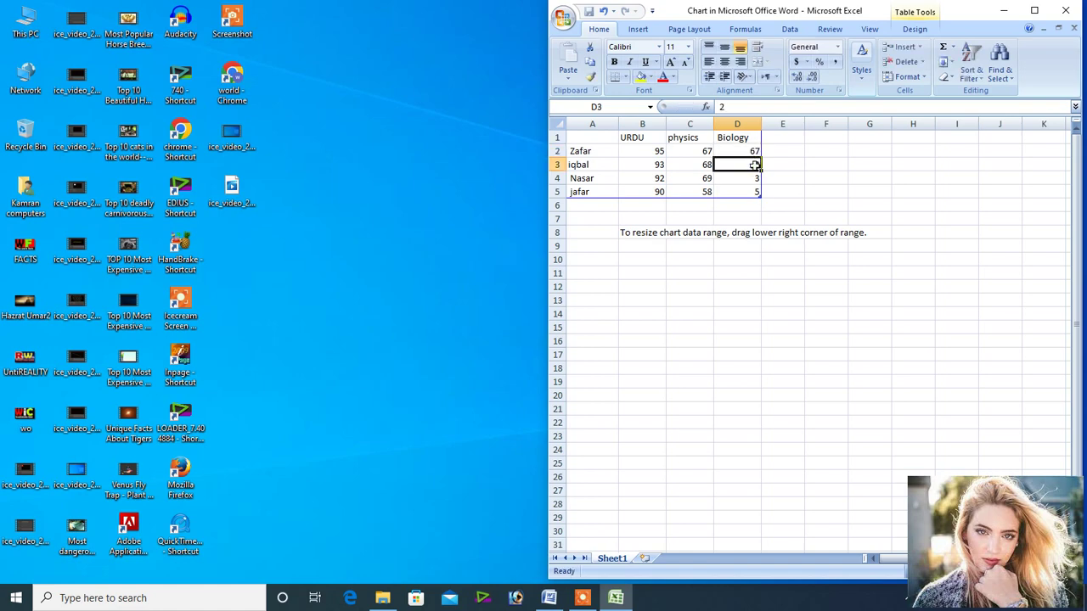
pyautogui.write('6')
pyautogui.write('2')
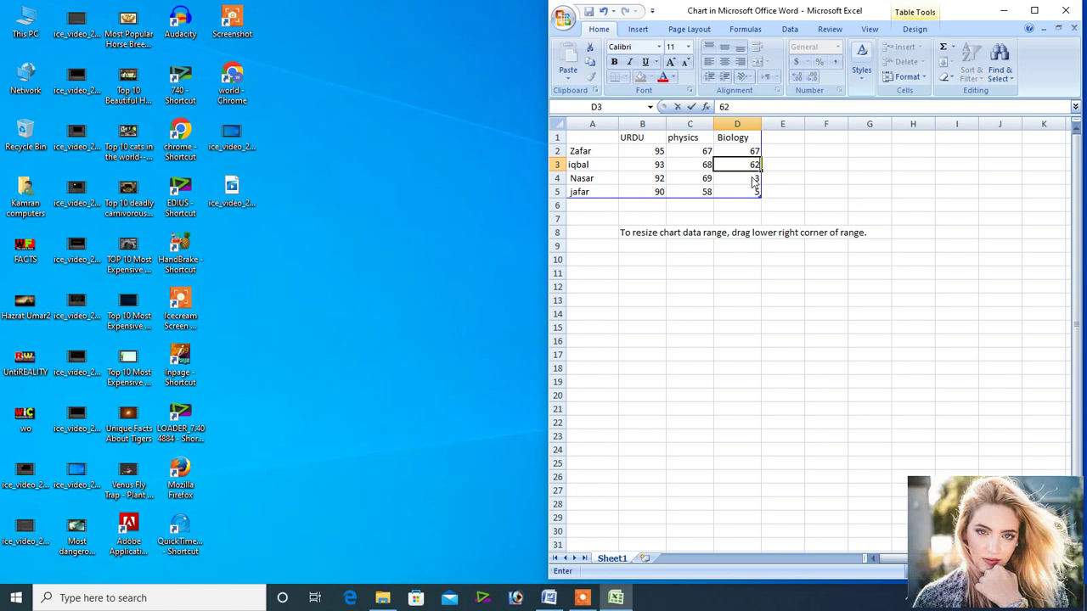
pyautogui.click(752, 177)
pyautogui.write('8')
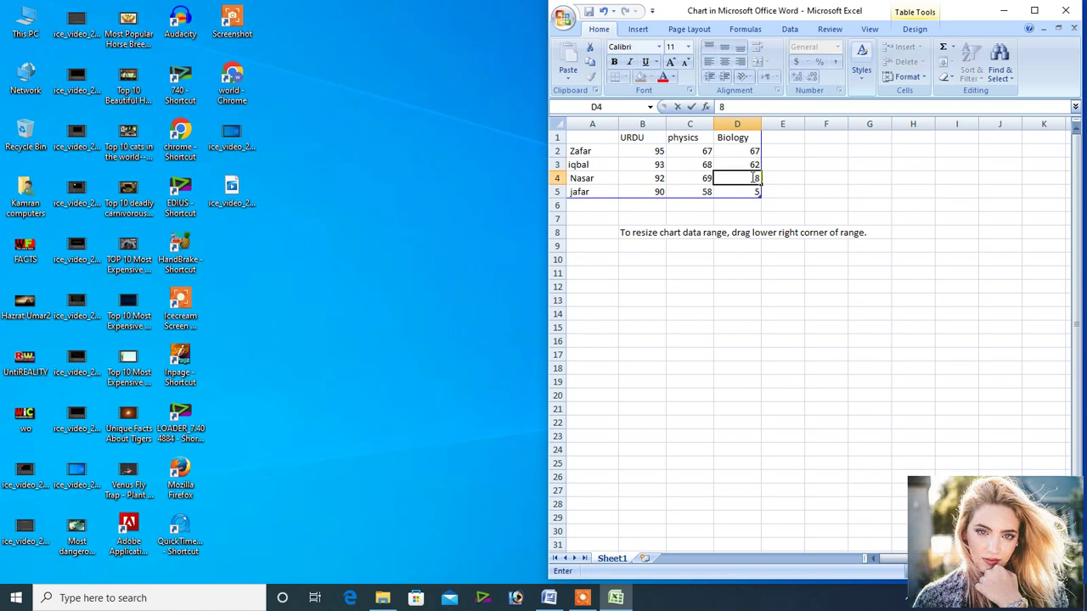
pyautogui.write('61')
pyautogui.click(752, 195)
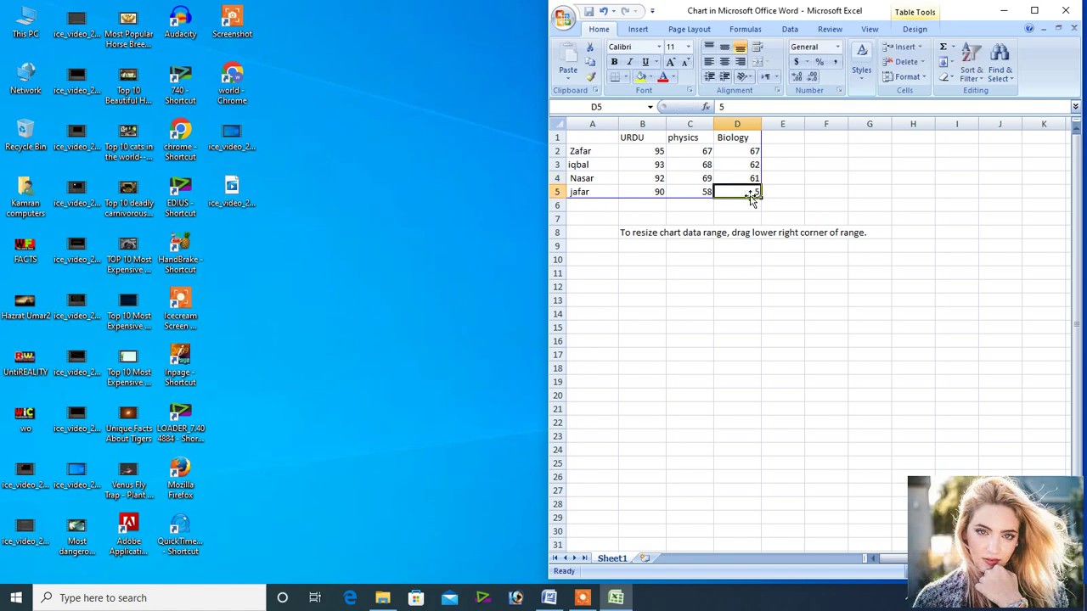
pyautogui.write('65')
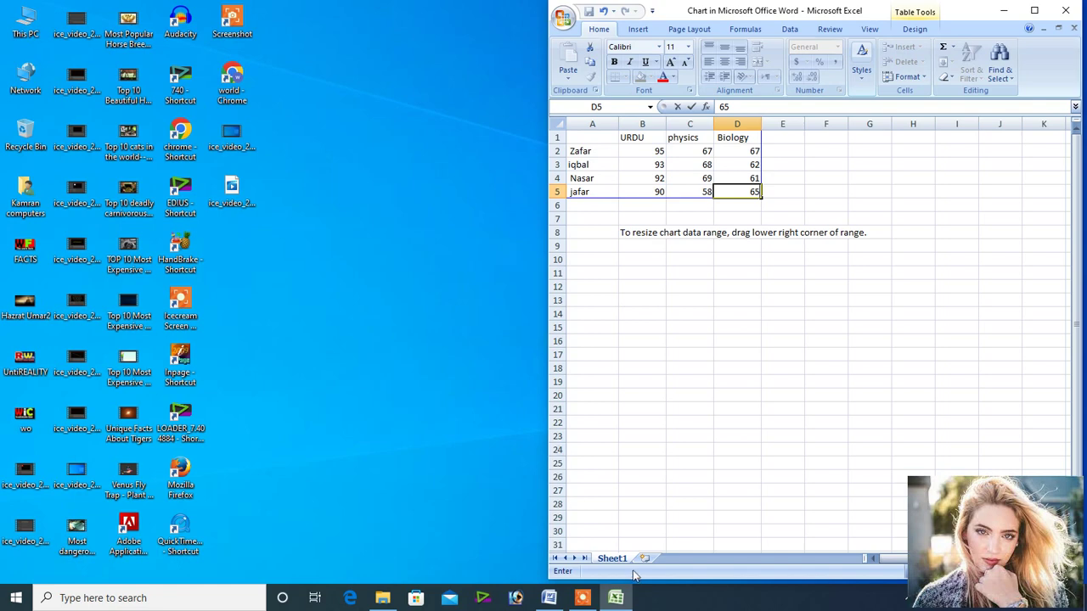
pyautogui.click(616, 599)
pyautogui.click(616, 598)
# Restore Word and scroll to view the title and the URDU, physics and Biology chart.
pyautogui.click(550, 599)
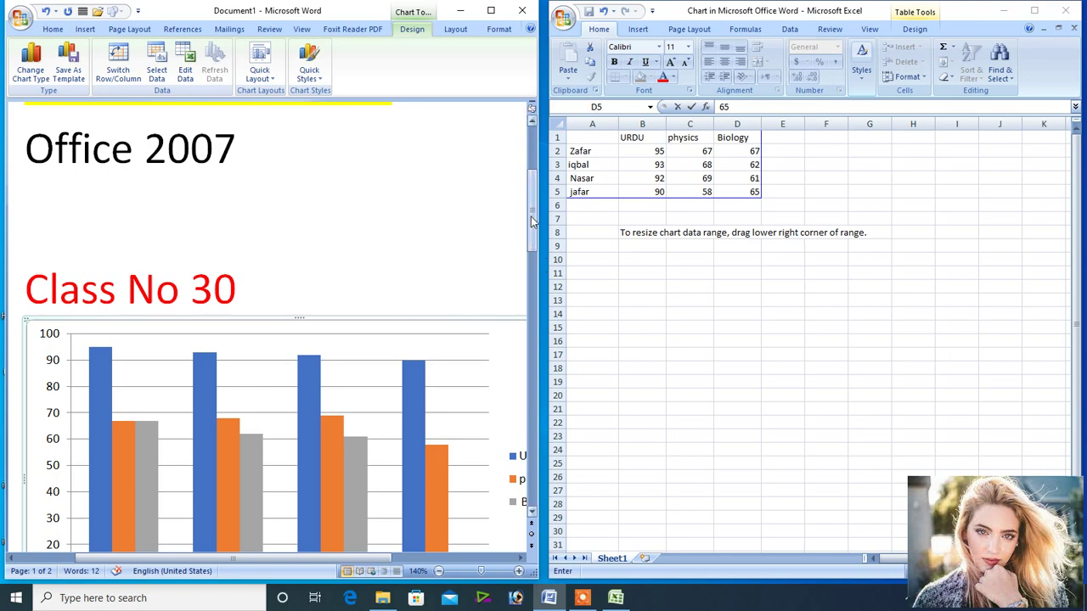
pyautogui.moveTo(532, 222); pyautogui.dragTo(533, 266)
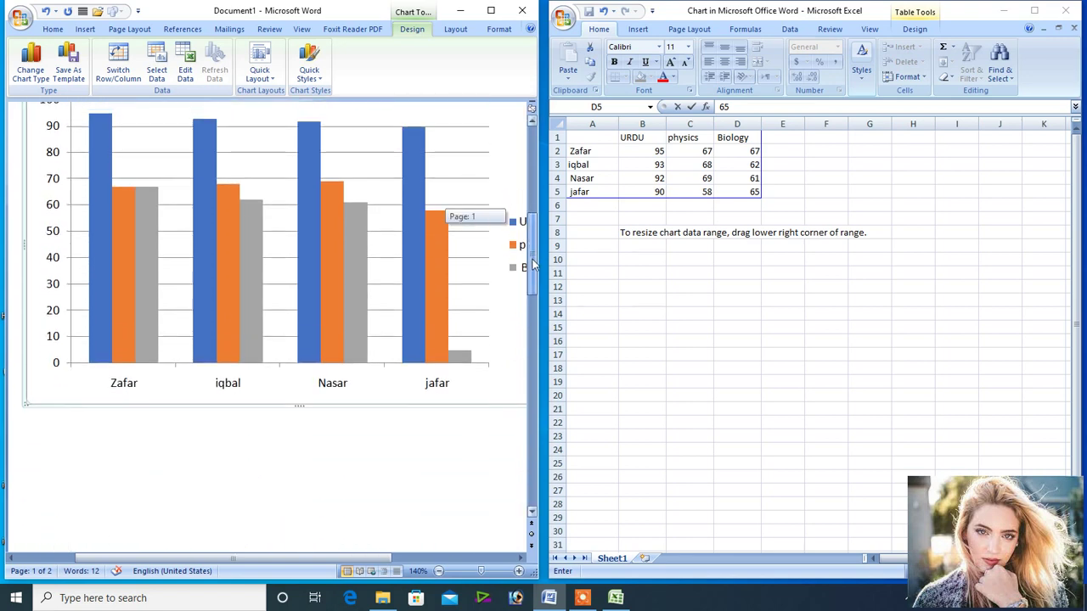
pyautogui.moveTo(533, 265); pyautogui.dragTo(533, 239)
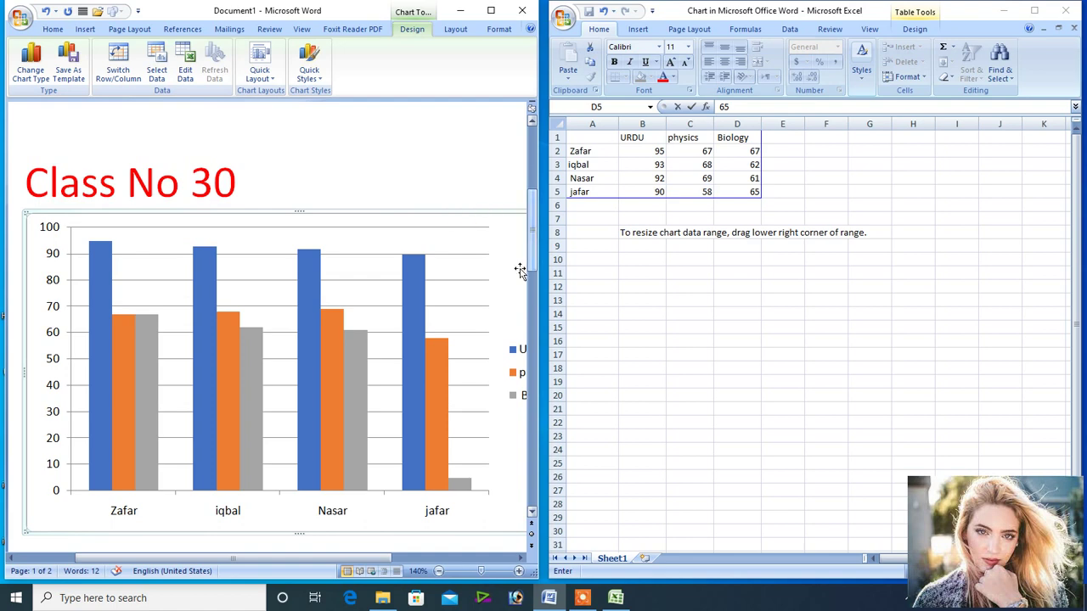
pyautogui.moveTo(370, 558)
pyautogui.mouseDown()
pyautogui.moveTo(478, 561)
pyautogui.moveTo(373, 567)
pyautogui.mouseUp()
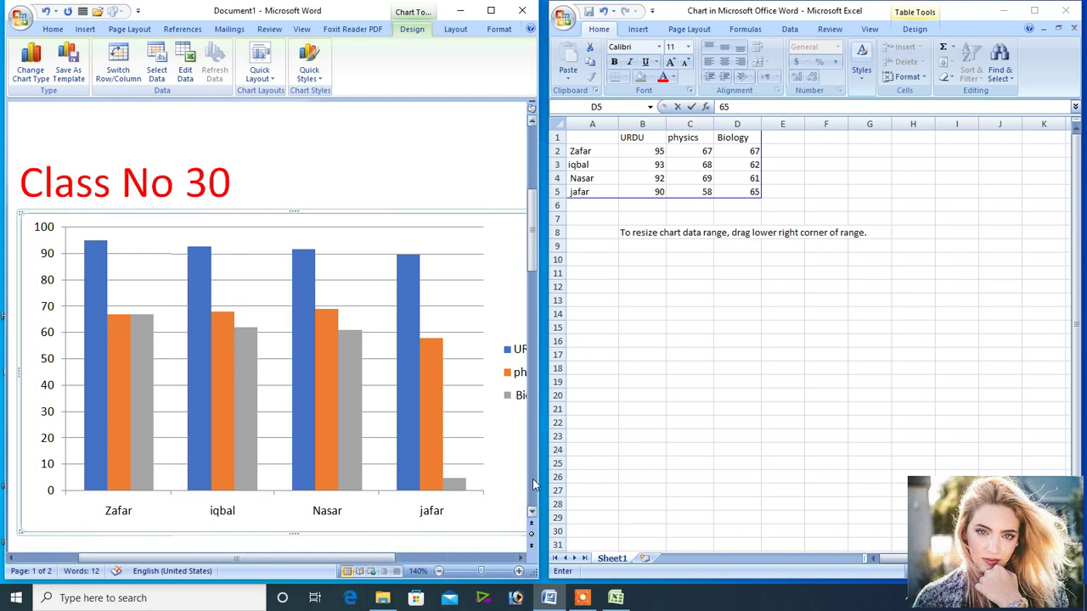
pyautogui.click(533, 485)
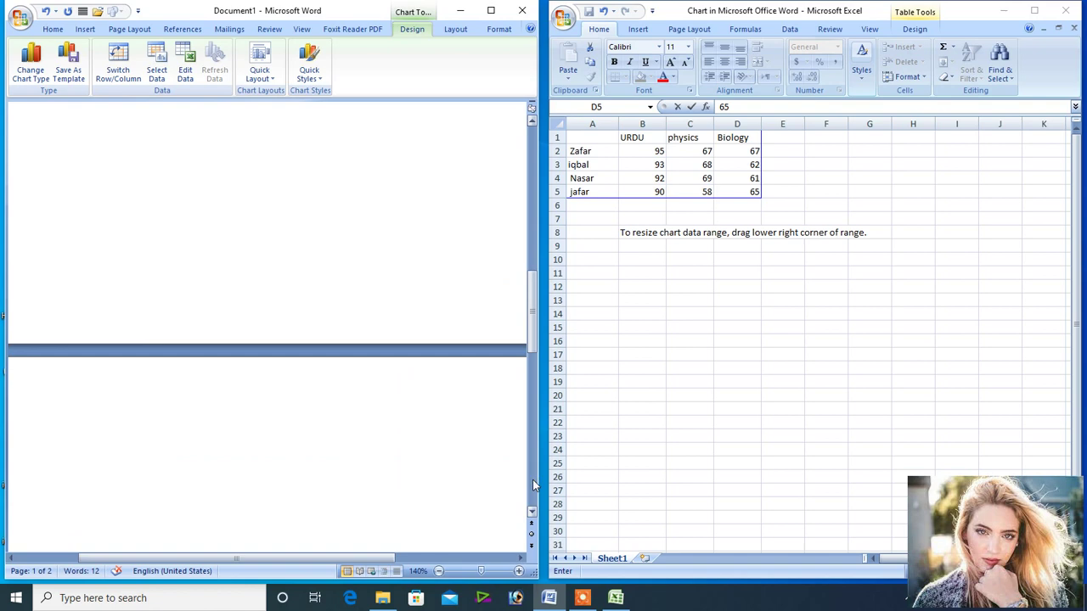
pyautogui.click(530, 230)
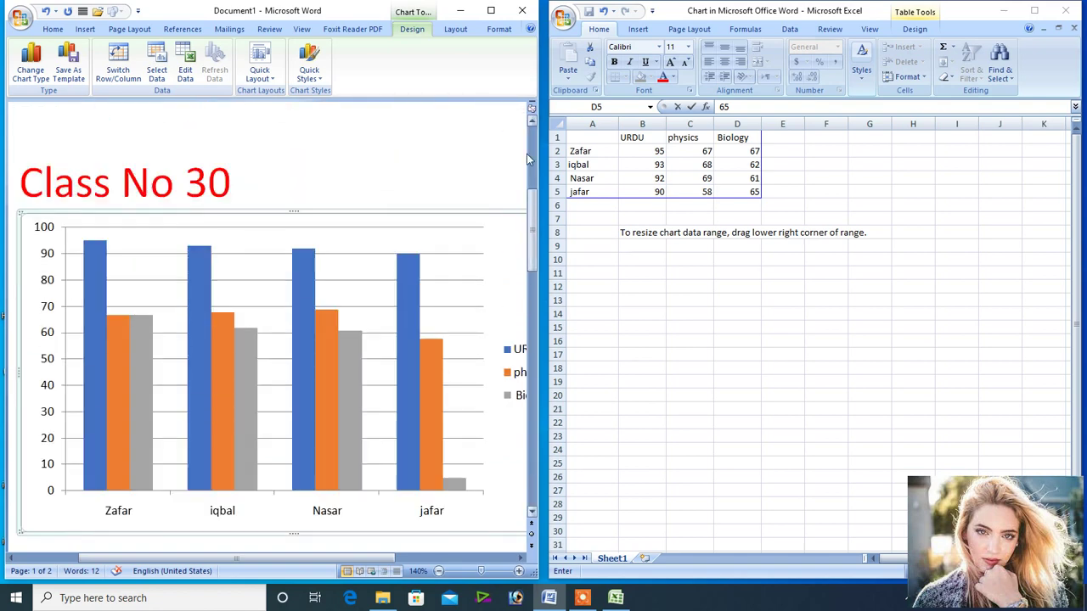